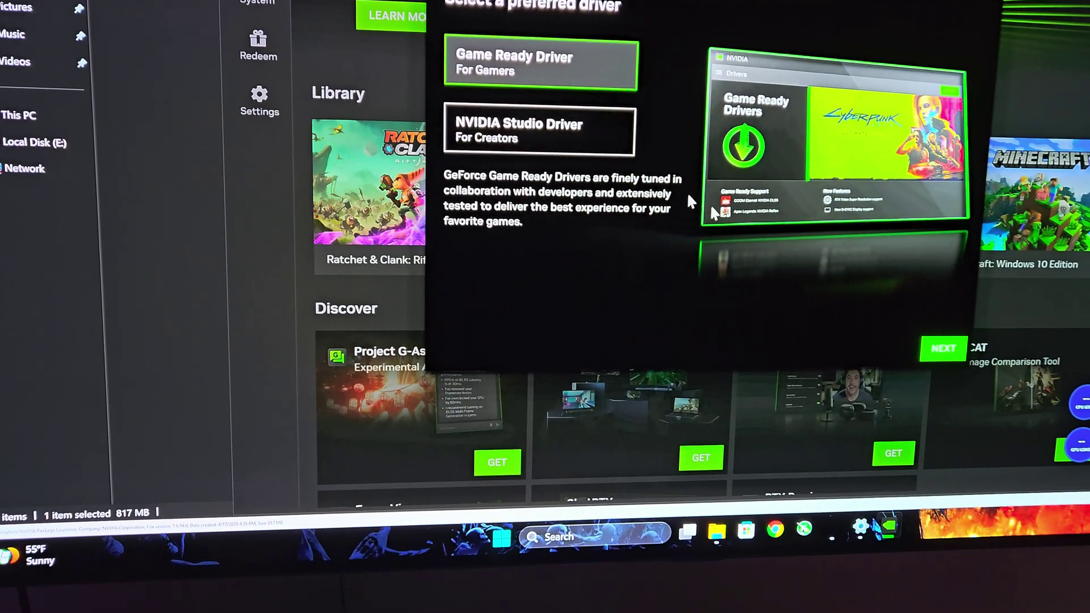
Skip past the preferred-driver and game-optimization pages and finish the overlay introduction.
left_click(935, 326)
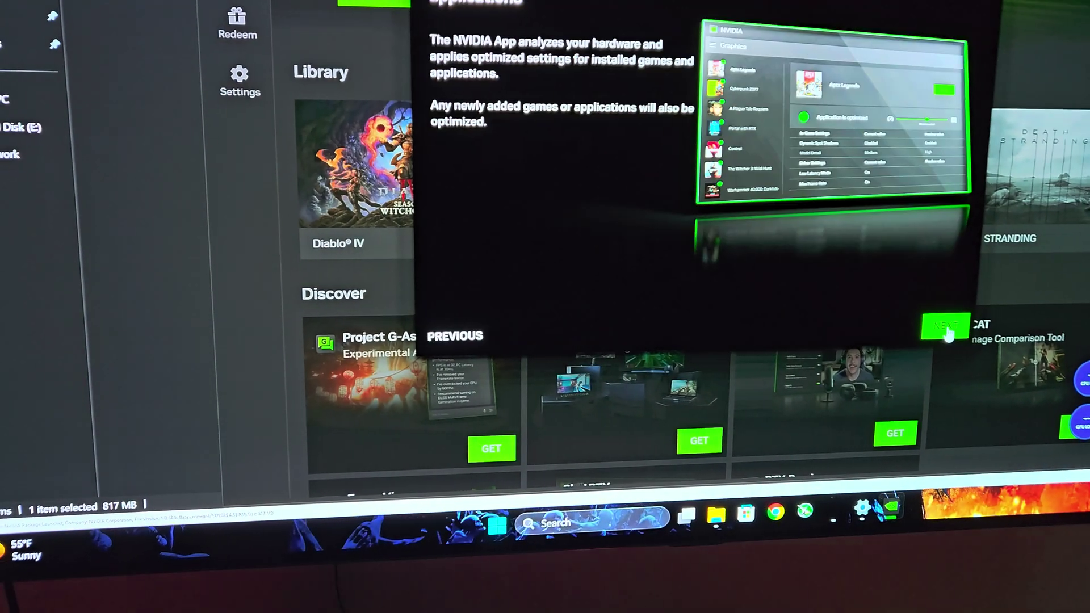
left_click(946, 334)
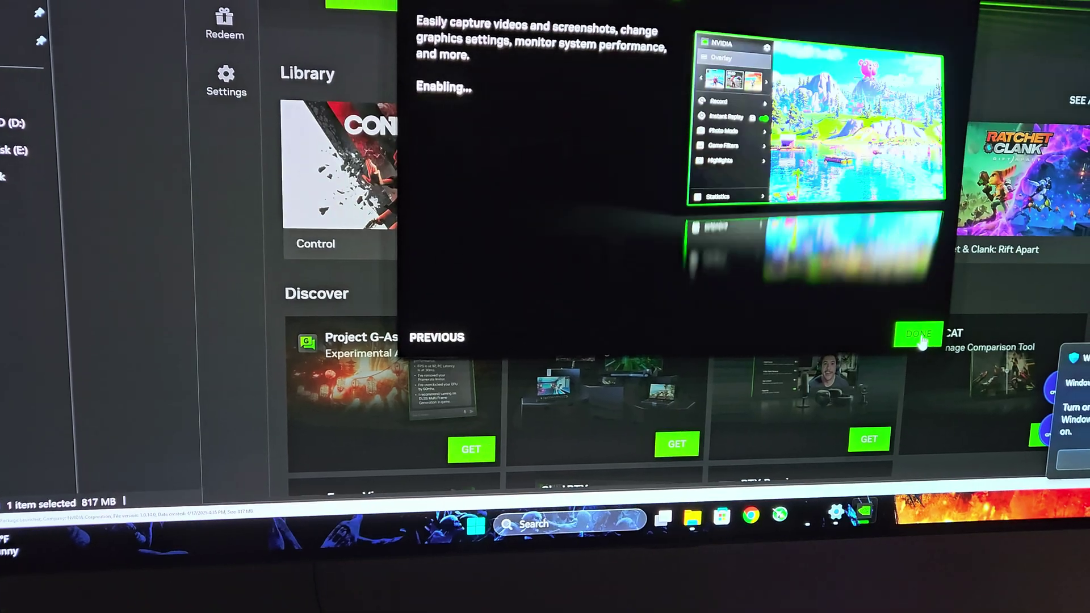
left_click(919, 336)
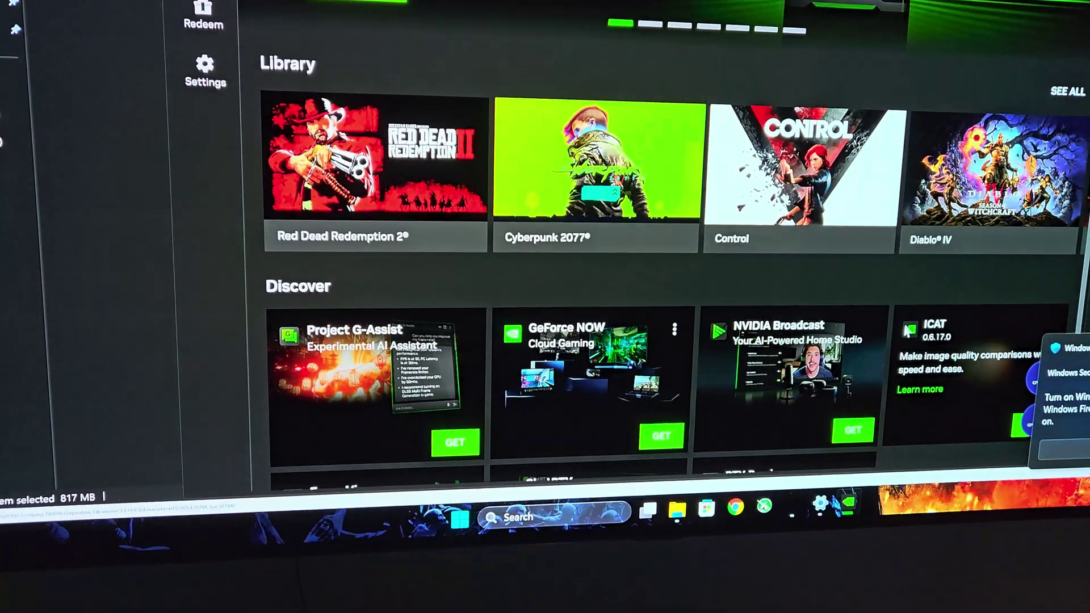